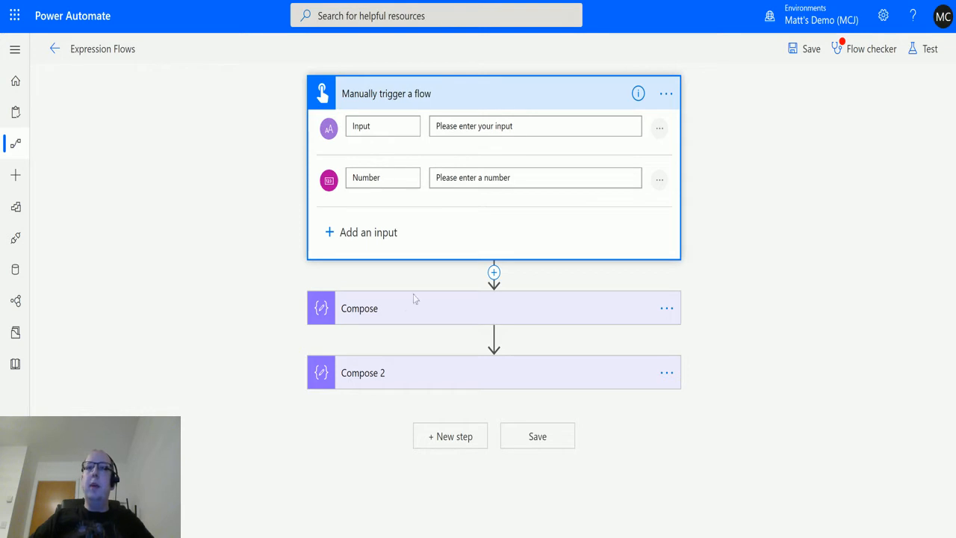
Start an expression for the Compose action's Inputs and list all available logical functions.
click(422, 312)
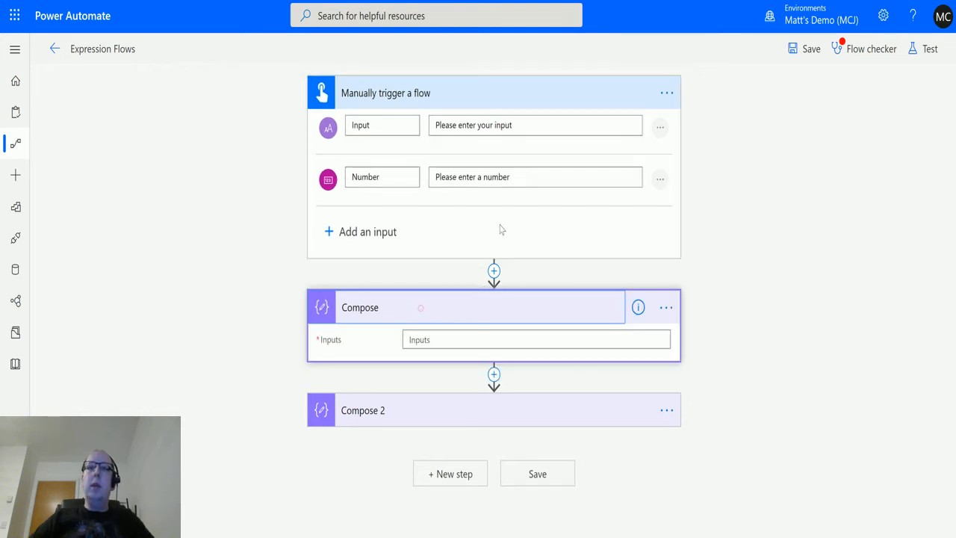
click(461, 90)
click(452, 188)
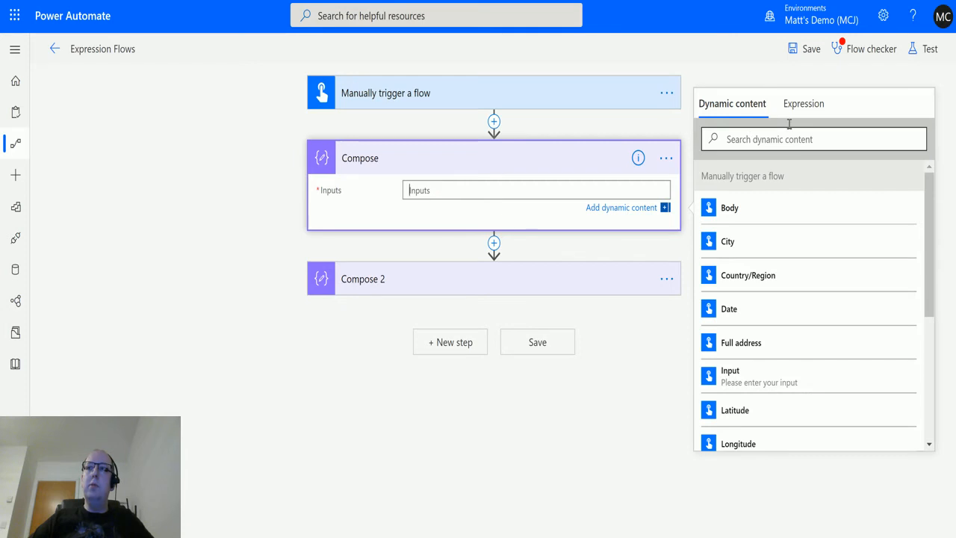
click(824, 106)
scroll(900, 290, down, 1)
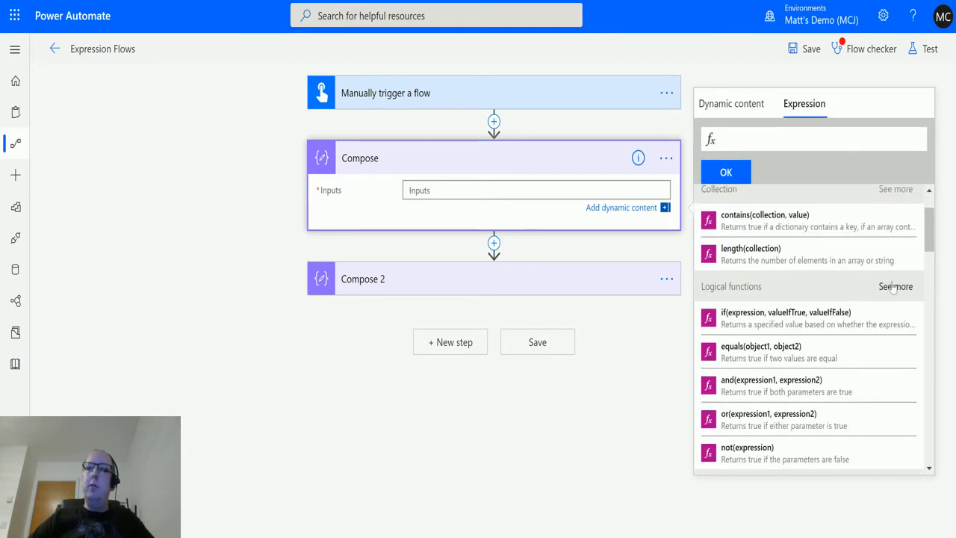
click(895, 288)
scroll(807, 322, down, 2)
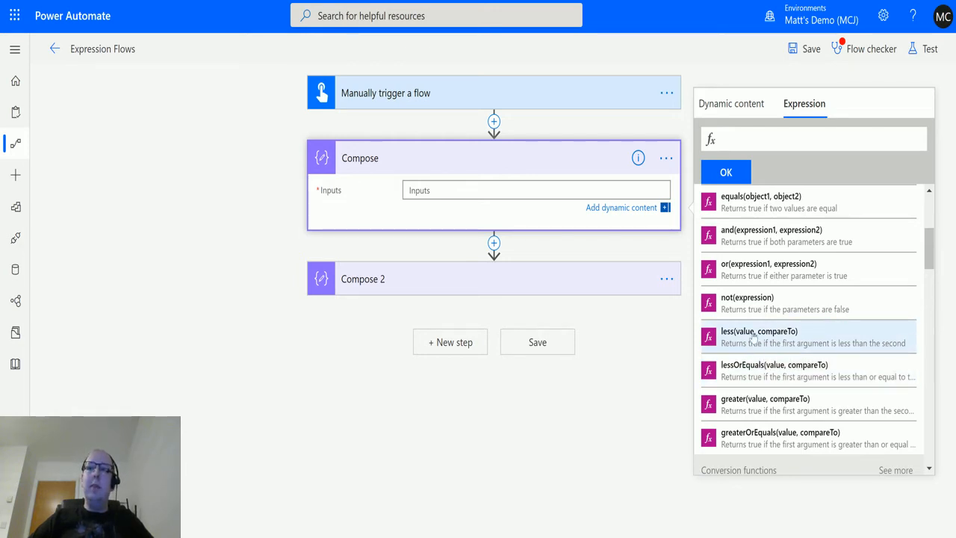
right_click(719, 377)
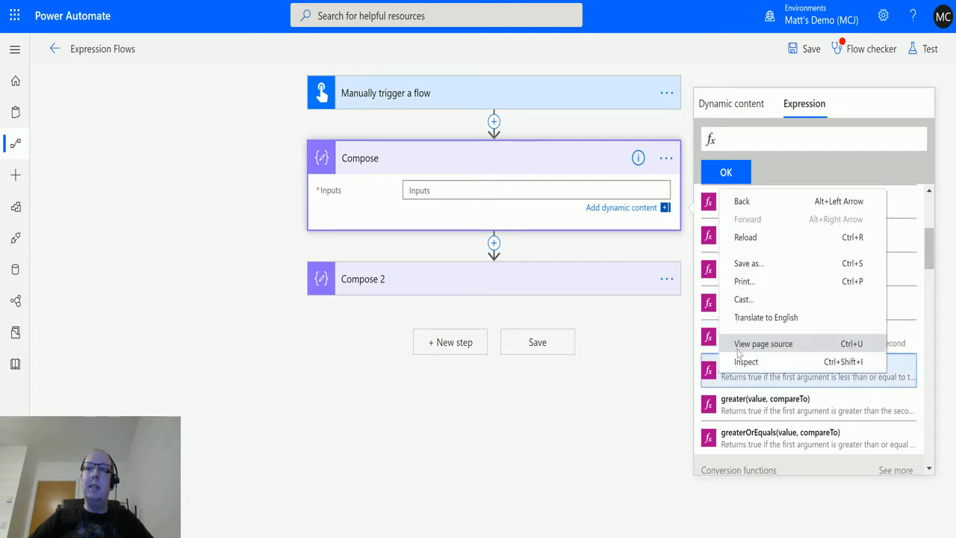
click(719, 393)
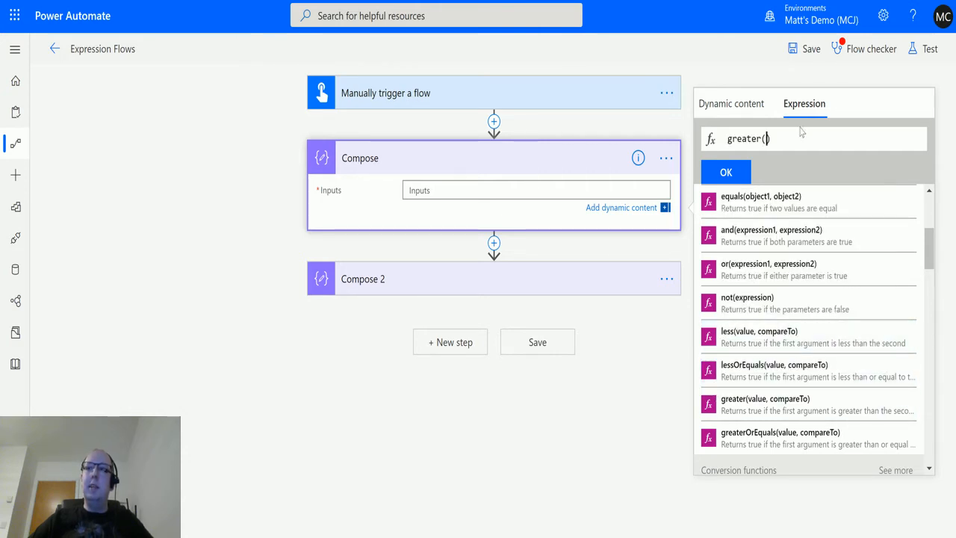
drag(777, 136, 724, 138)
key(BackSpace)
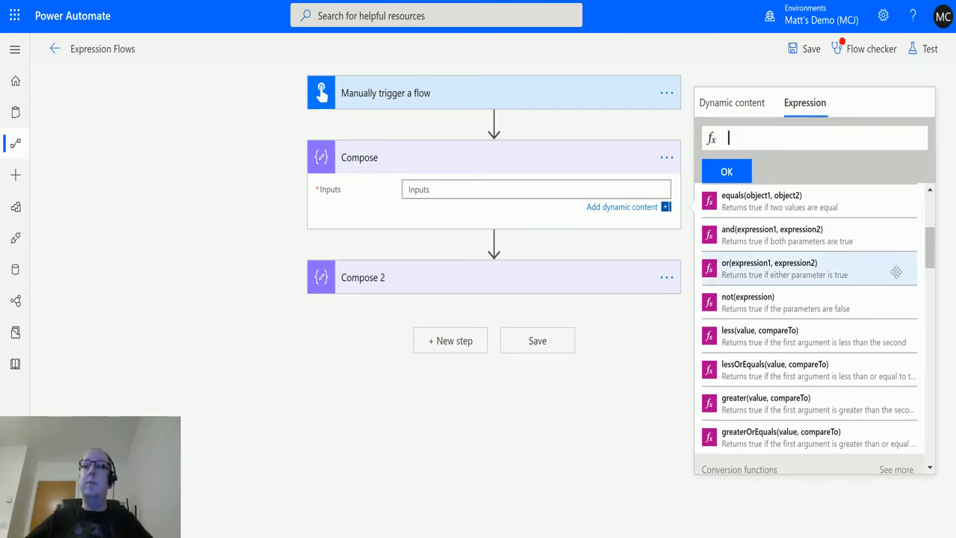
Set the Compose action's Inputs to the expression less(triggerBody()['number'],6), using the trigger's Number value.
click(763, 346)
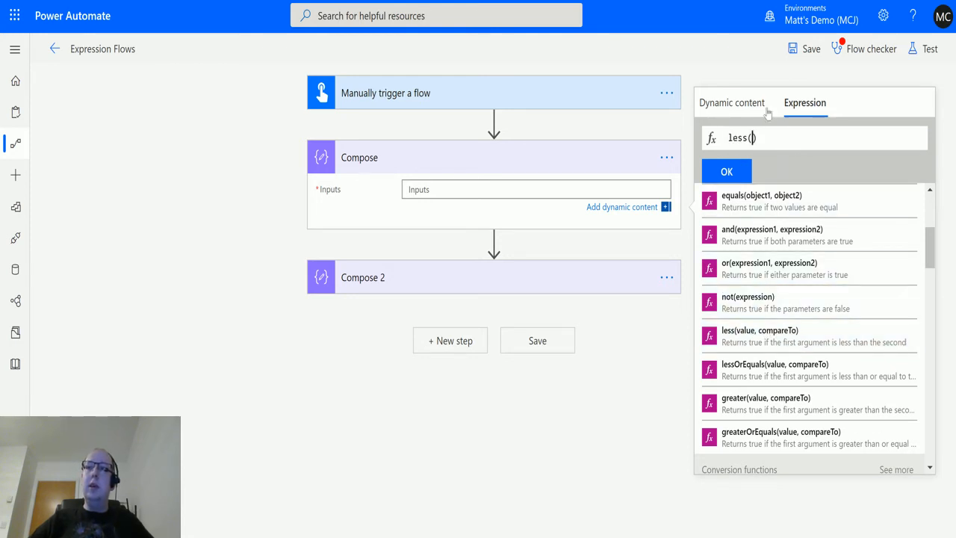
click(753, 109)
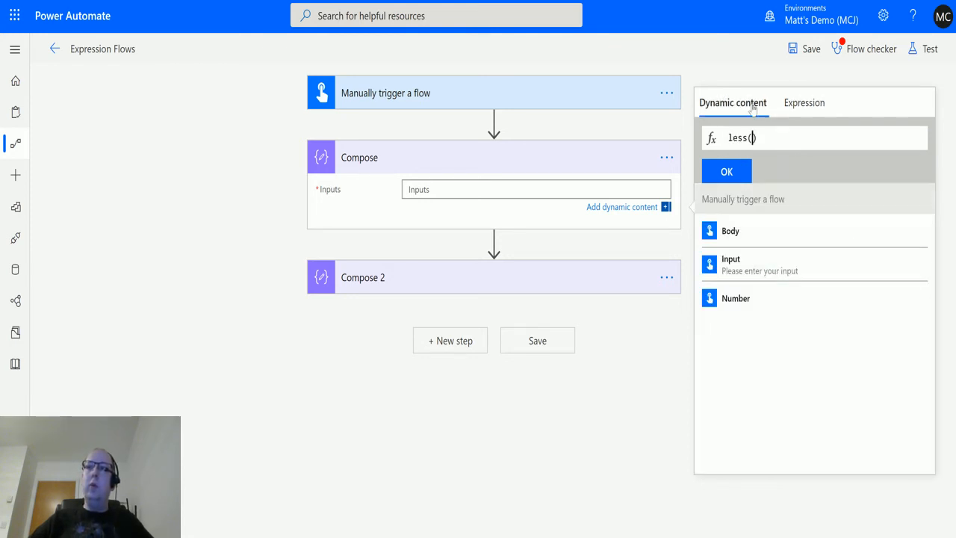
click(758, 297)
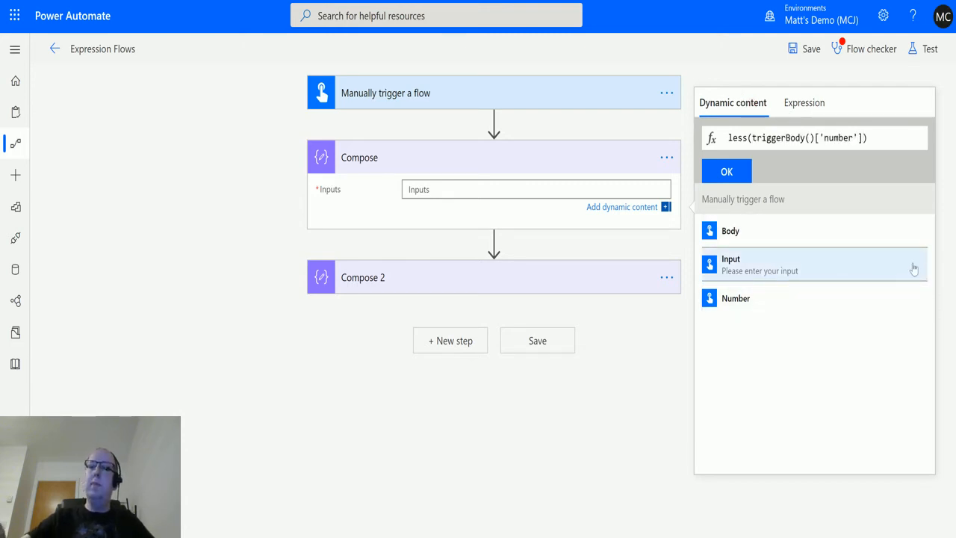
text(,)
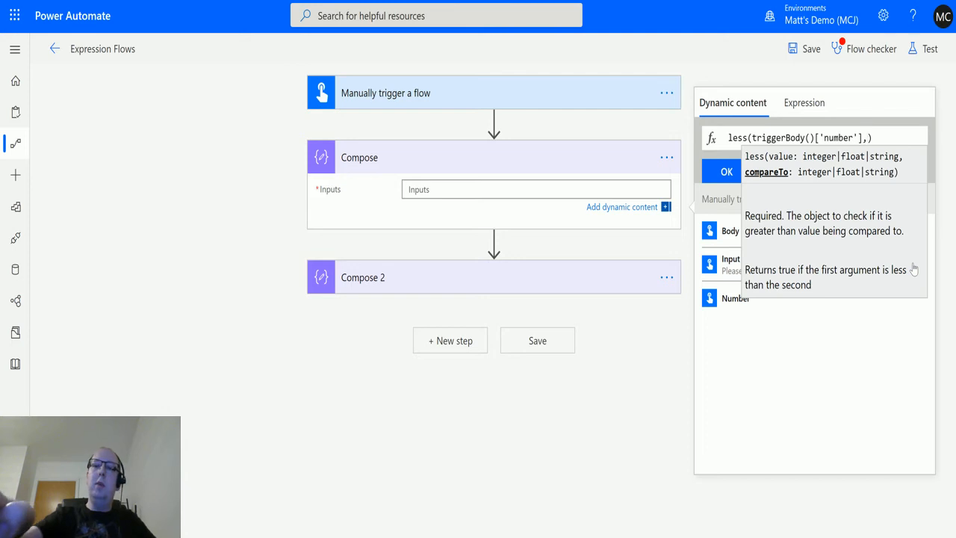
text(6)
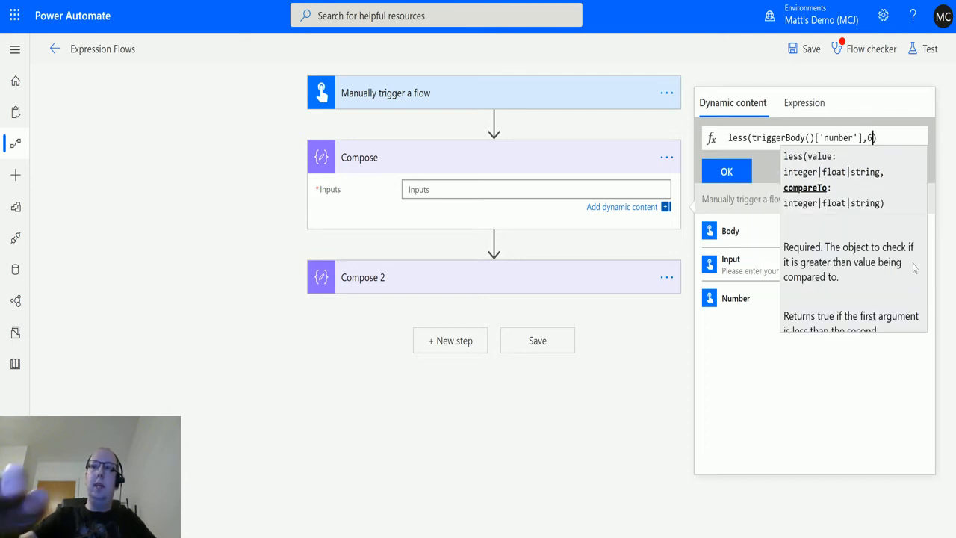
click(895, 140)
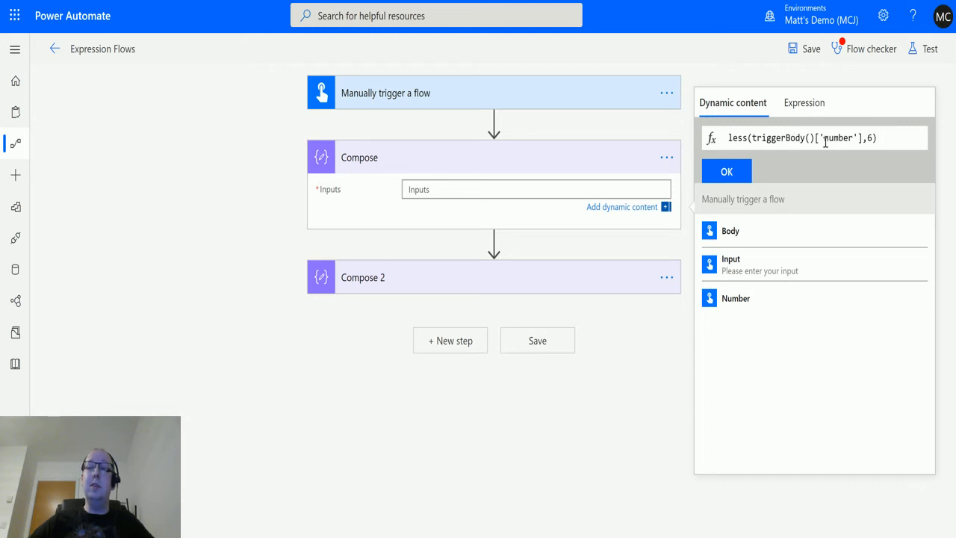
click(728, 174)
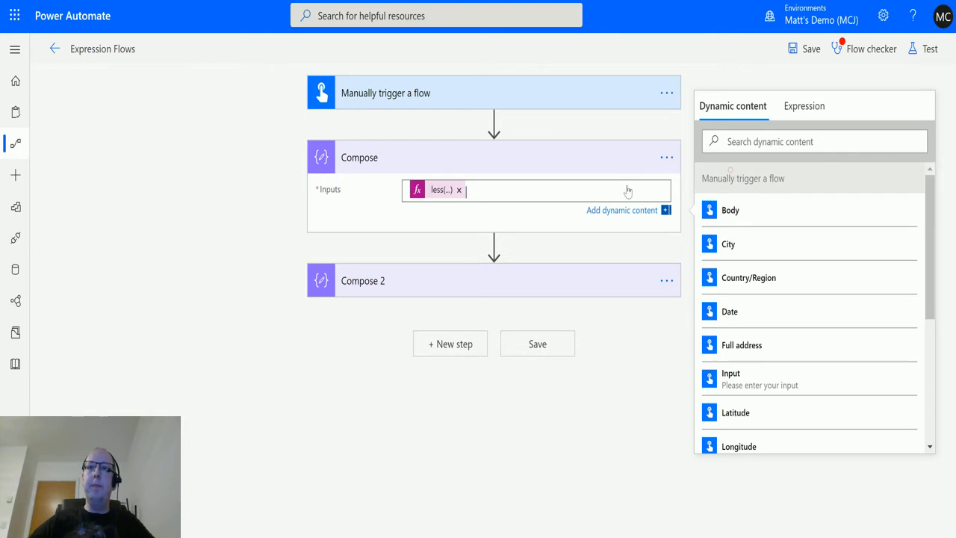
Set the Compose 2 action's Inputs to the expression less(triggerBody()['number'],2), using the trigger's Number value.
click(509, 279)
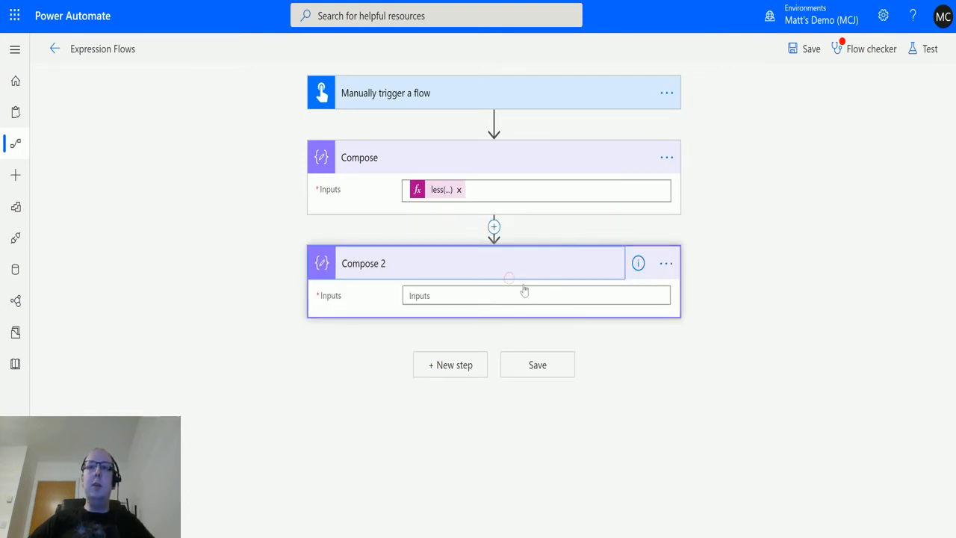
click(463, 297)
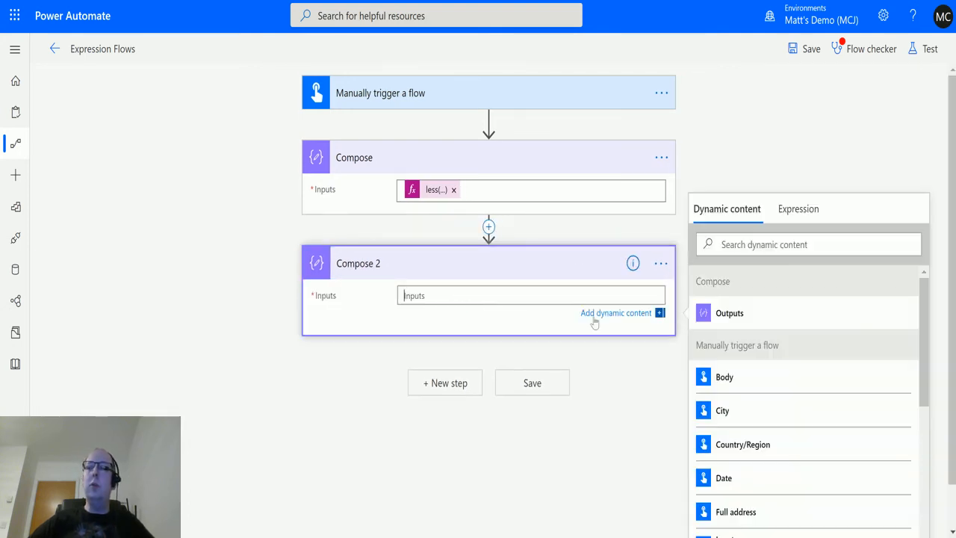
click(798, 212)
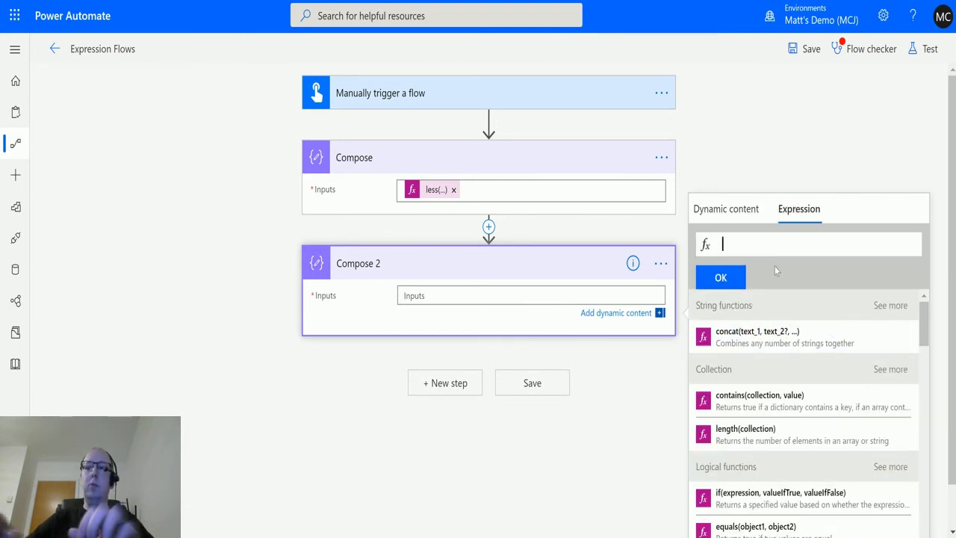
text(less)
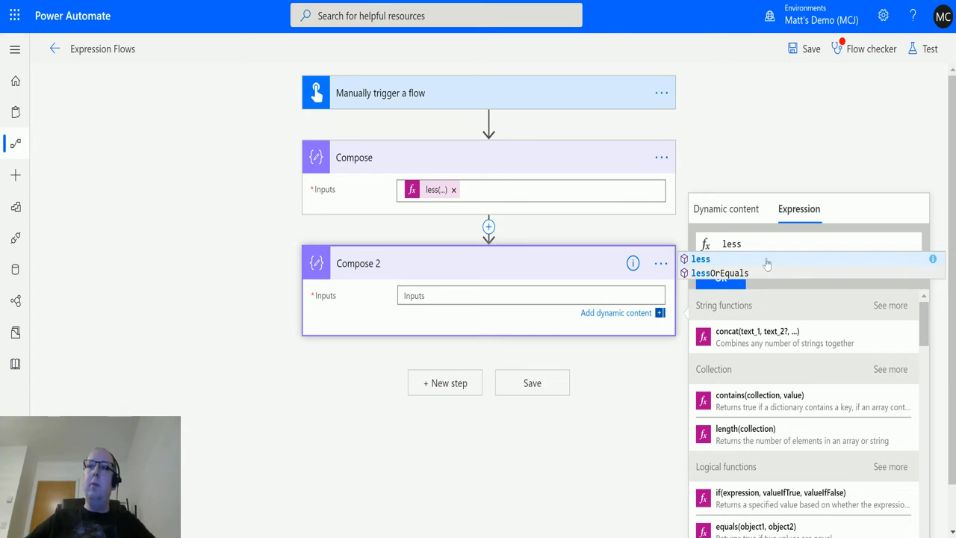
click(763, 259)
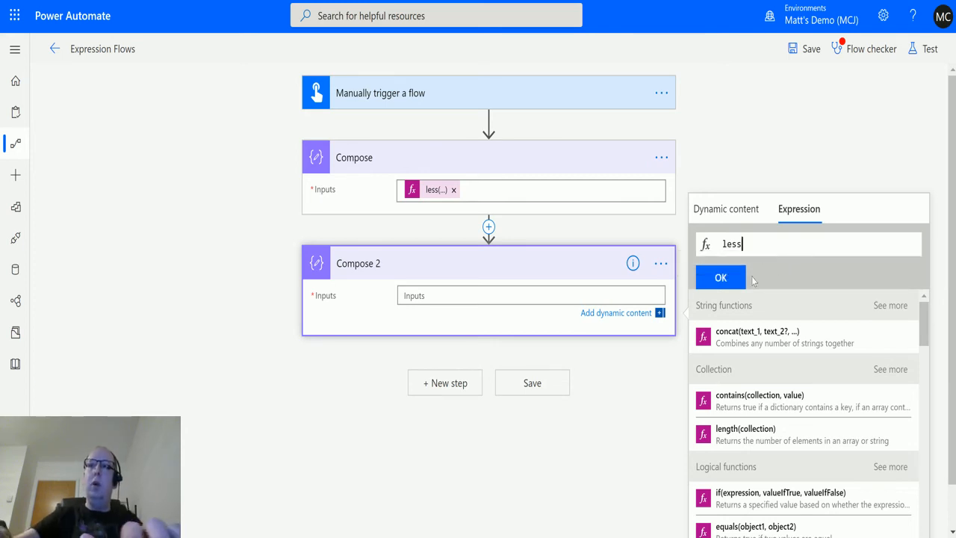
text(()
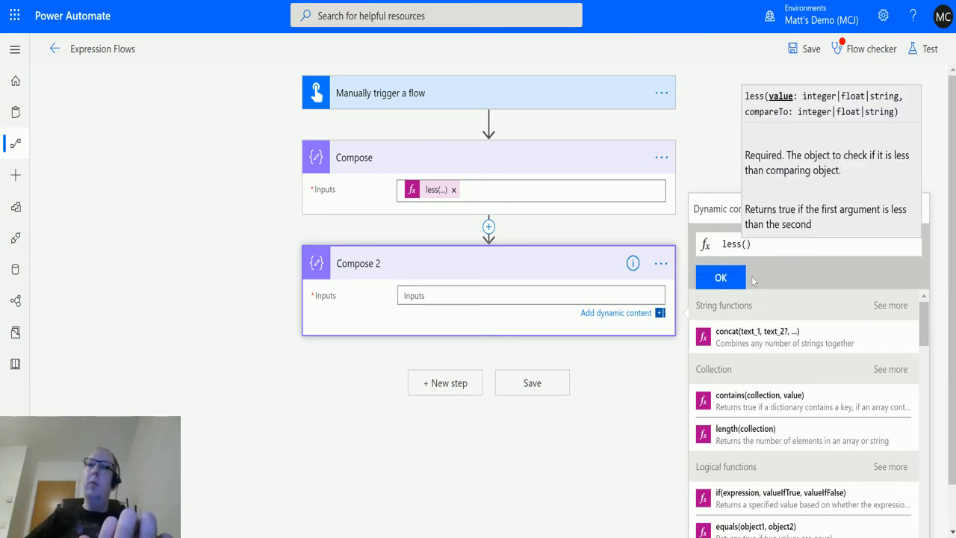
click(738, 214)
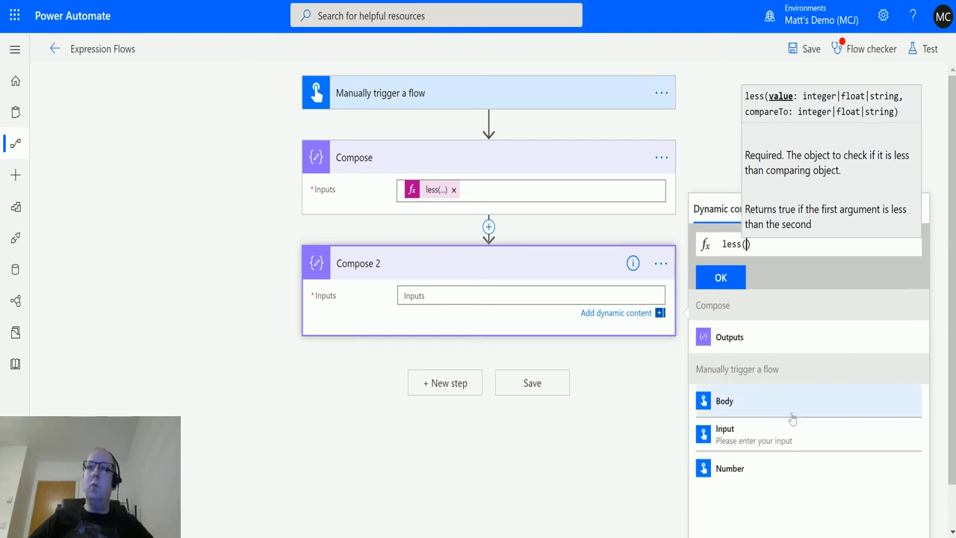
click(764, 469)
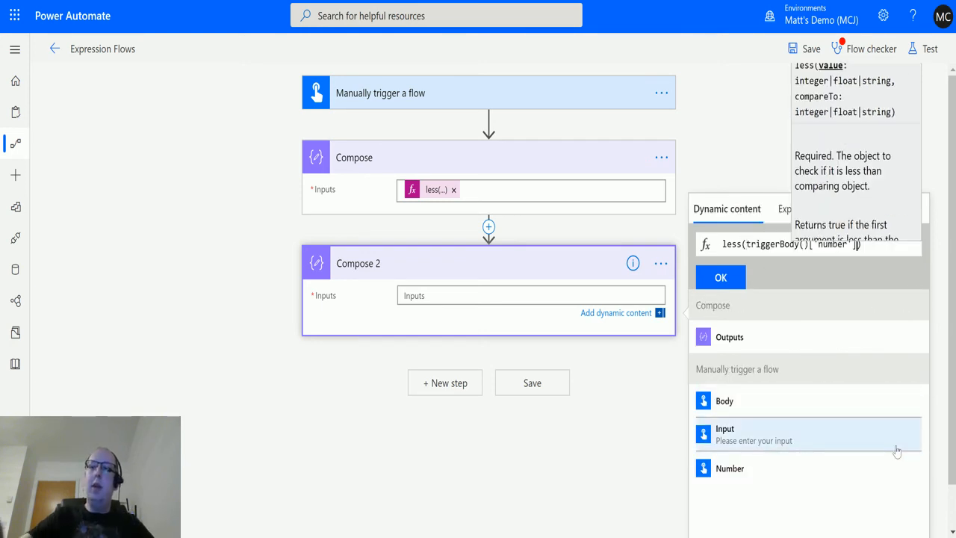
text(,2)
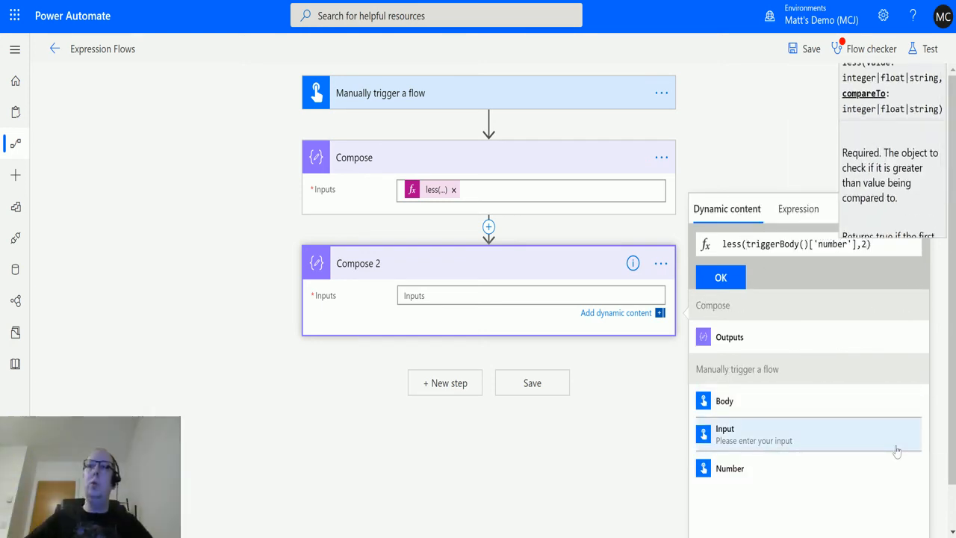
click(744, 278)
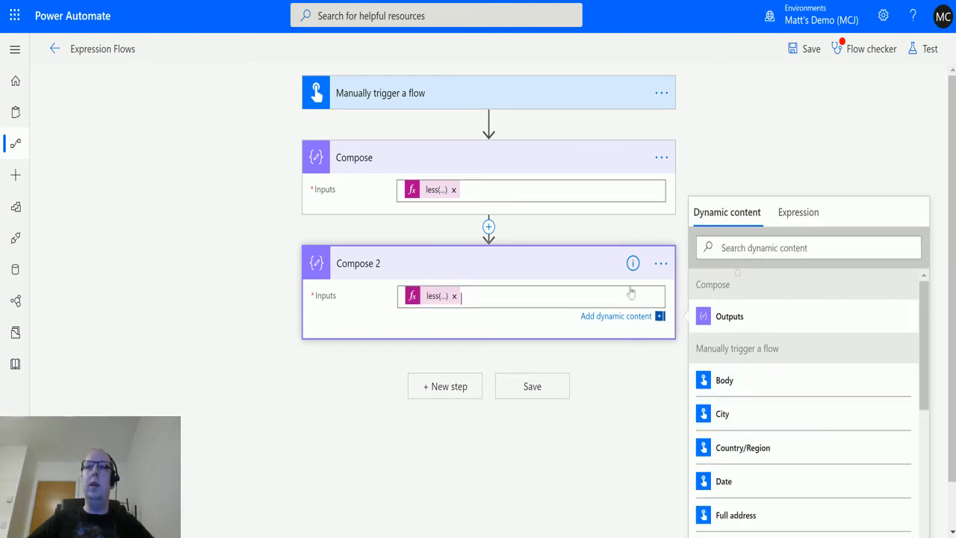
click(768, 153)
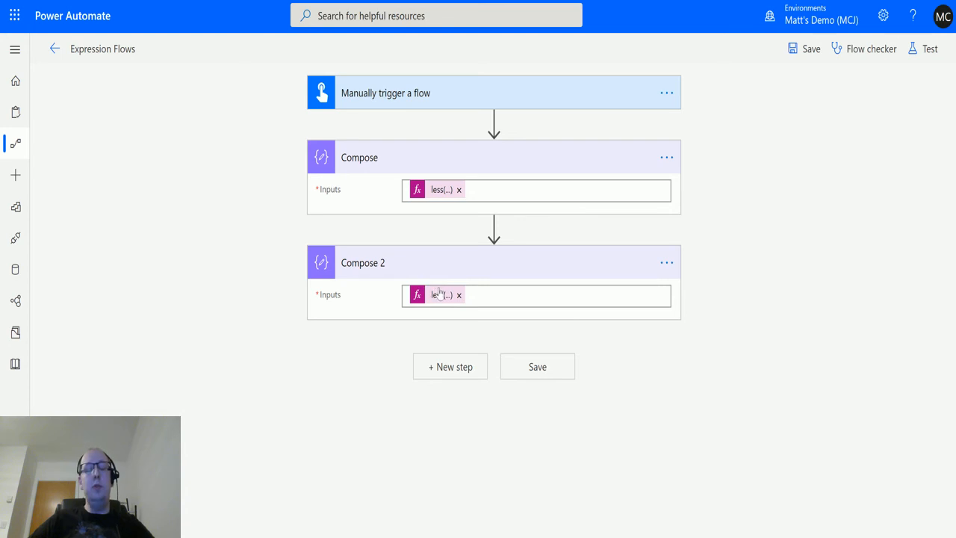
Save the flow and run a manual test with the Number input set to 4.
click(923, 48)
click(790, 156)
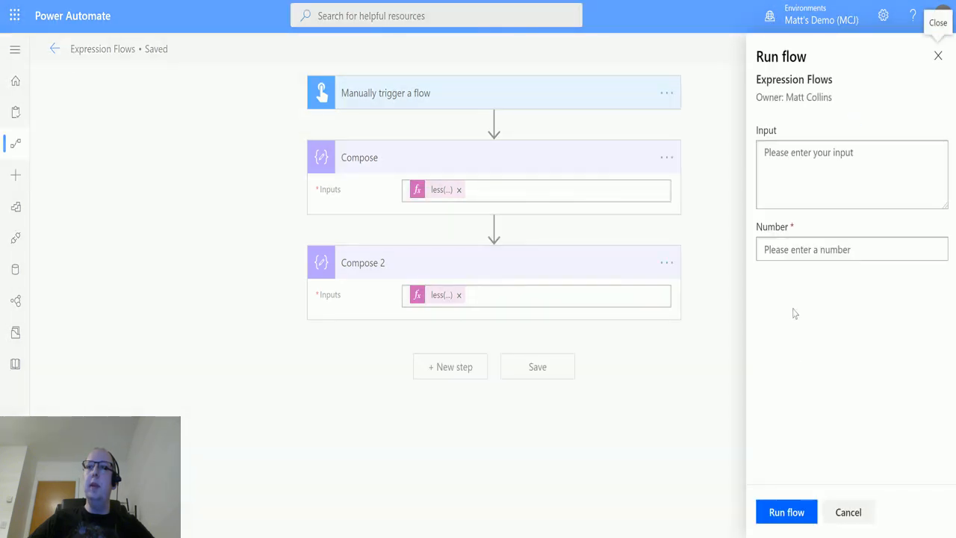
click(849, 249)
click(935, 247)
click(935, 247)
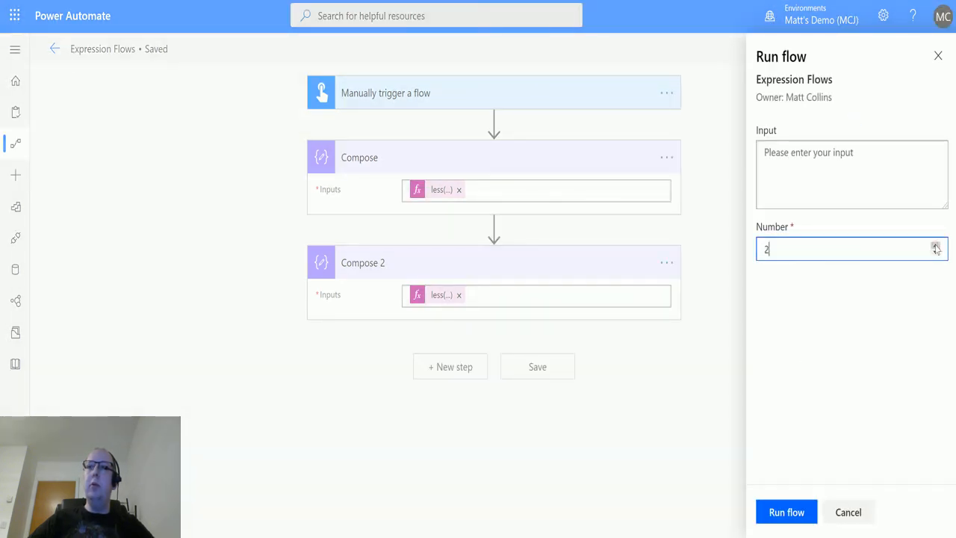
click(935, 247)
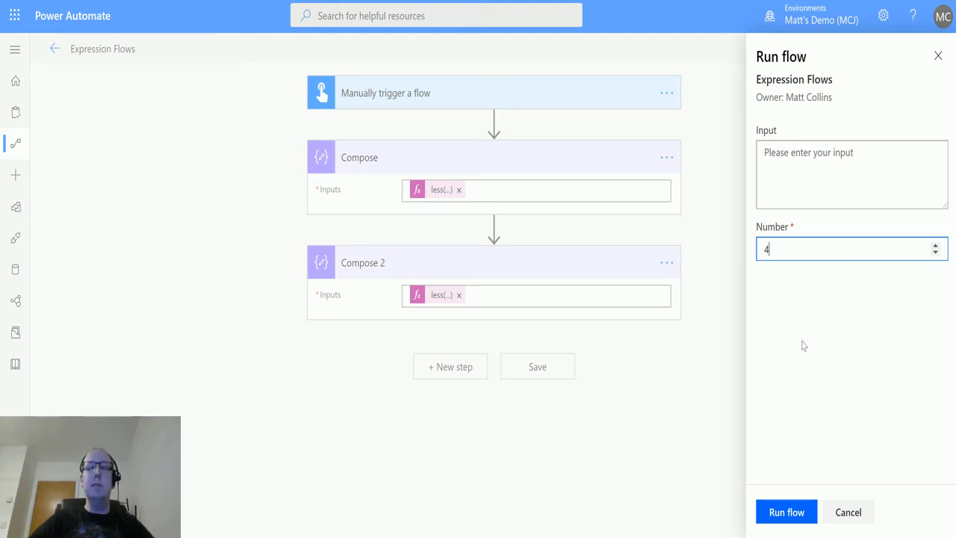
click(796, 512)
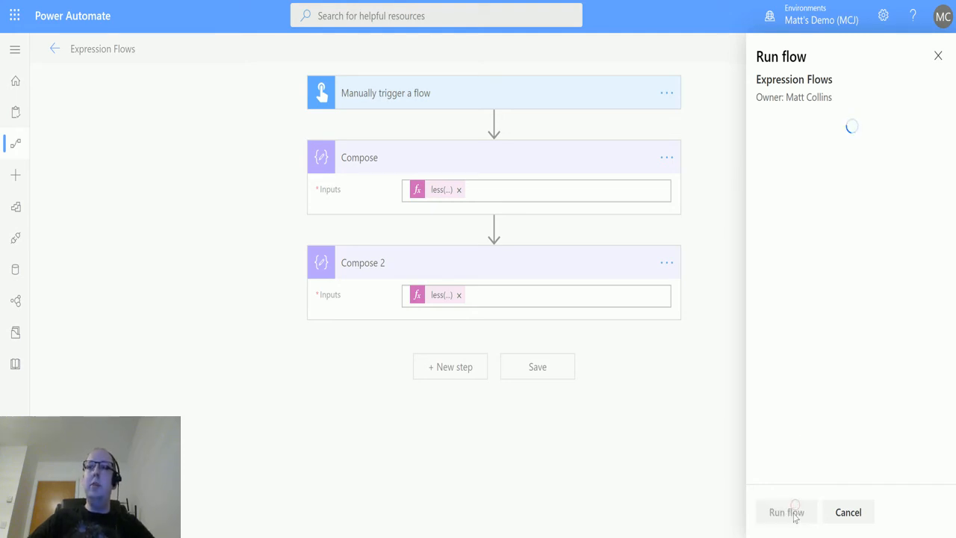
click(796, 514)
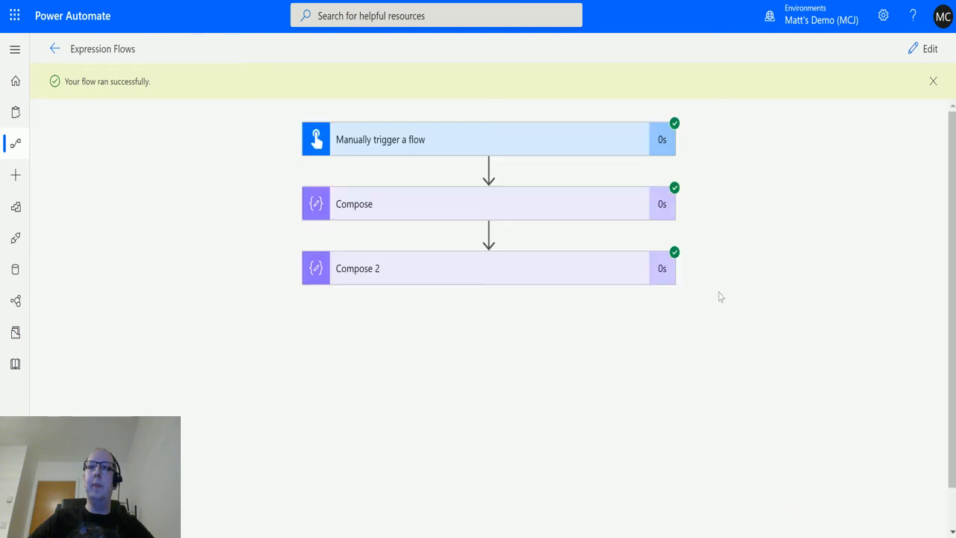
Examine the inputs and outputs of Compose and Compose 2 in the test run.
click(543, 212)
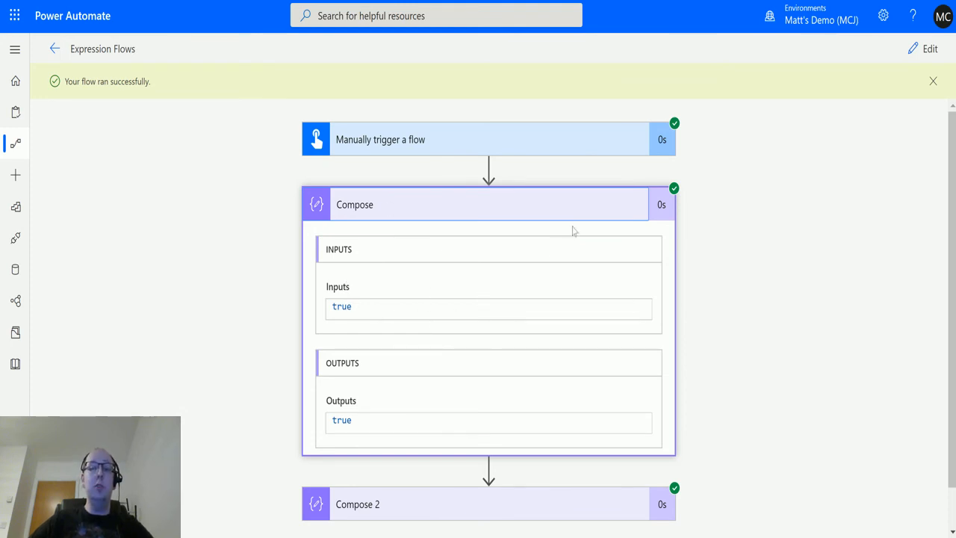
scroll(466, 500, down, 1)
click(477, 458)
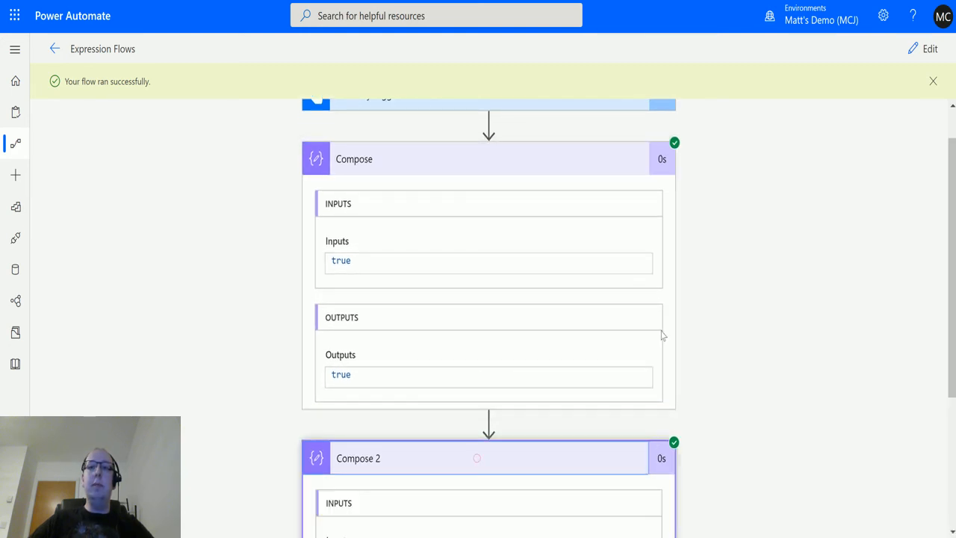
scroll(662, 336, down, 3)
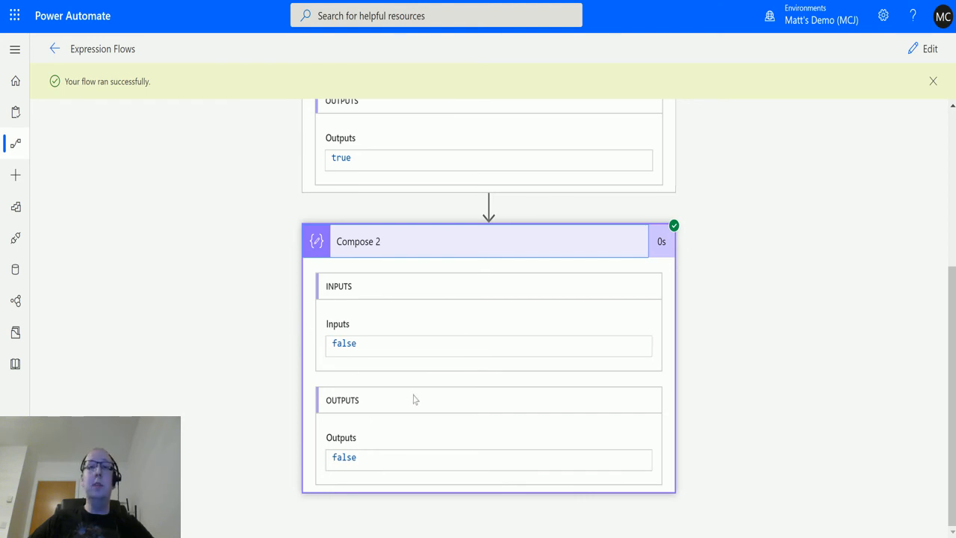
scroll(415, 400, up, 1)
scroll(416, 404, down, 1)
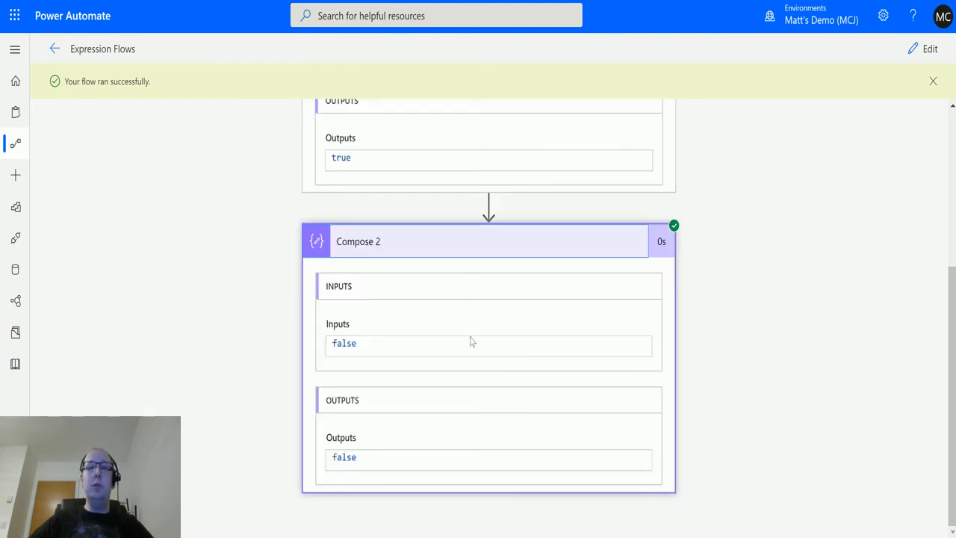
scroll(499, 402, up, 3)
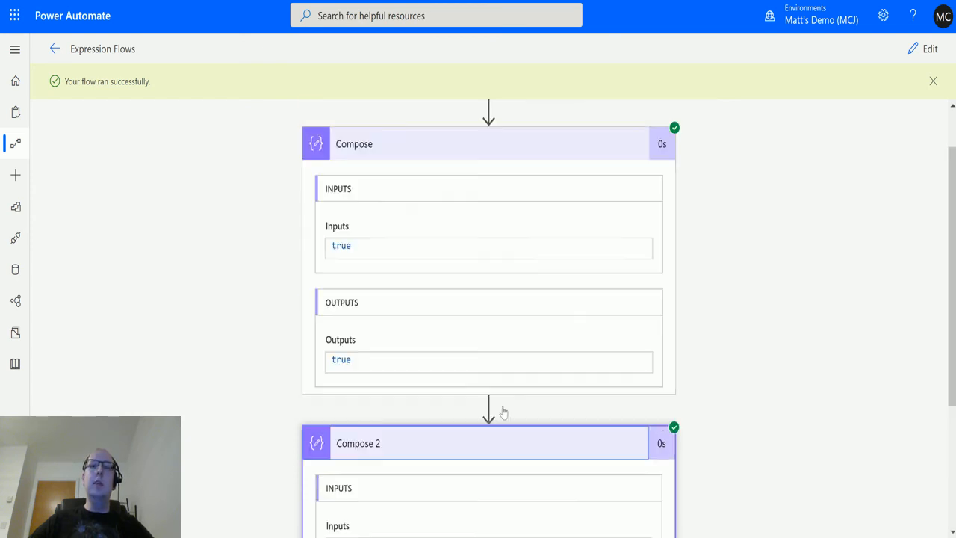
scroll(504, 413, up, 1)
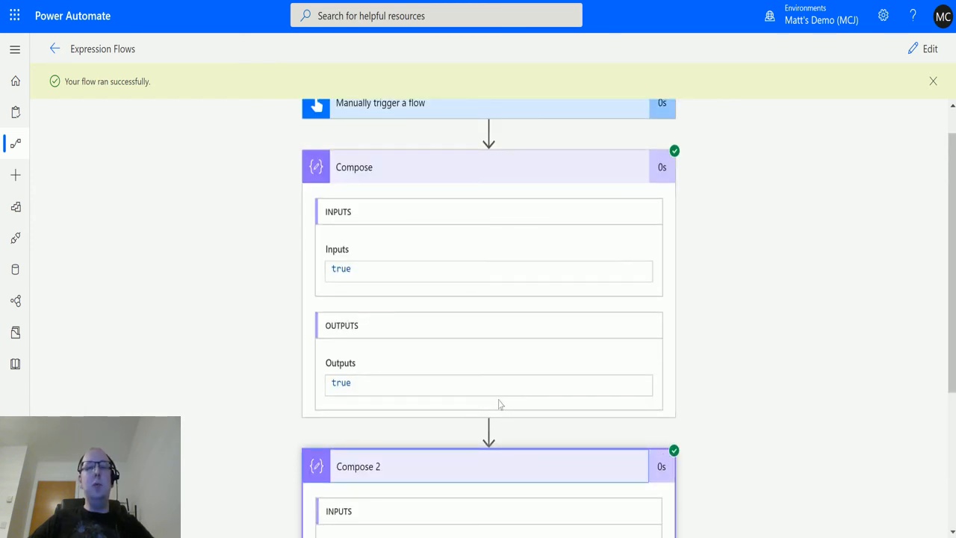